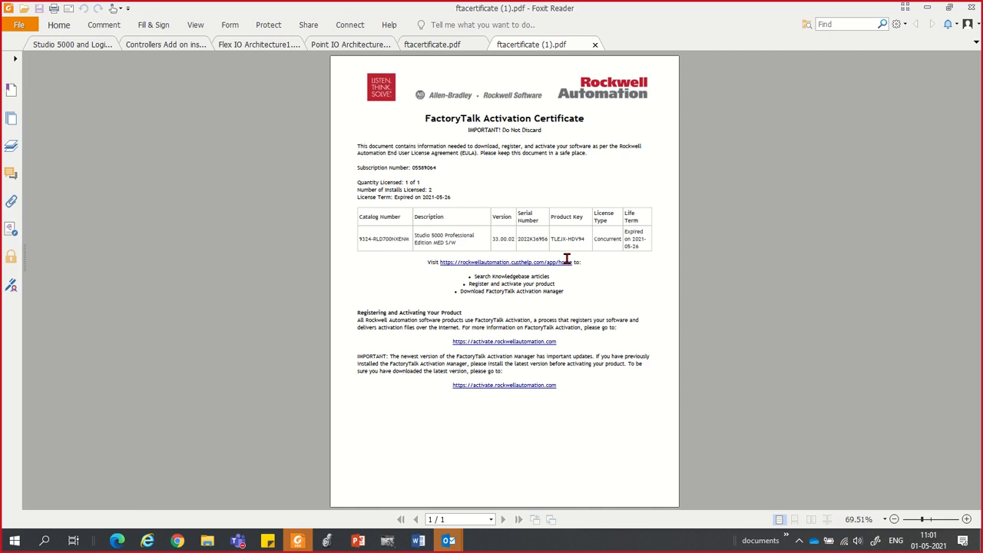
# - Zoom the Studio 5000 Professional certificate to 125% and select the installs count and the RLD catalog part
pyautogui.keyDown('ctrl'); pyautogui.scroll(1, 566, 262); pyautogui.keyUp('ctrl')
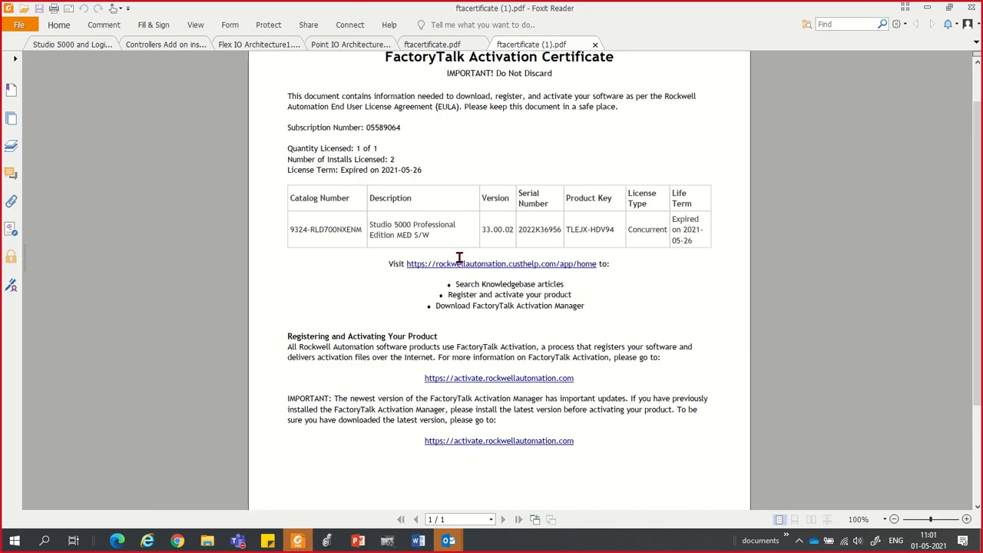
pyautogui.scroll(1, 447, 258)
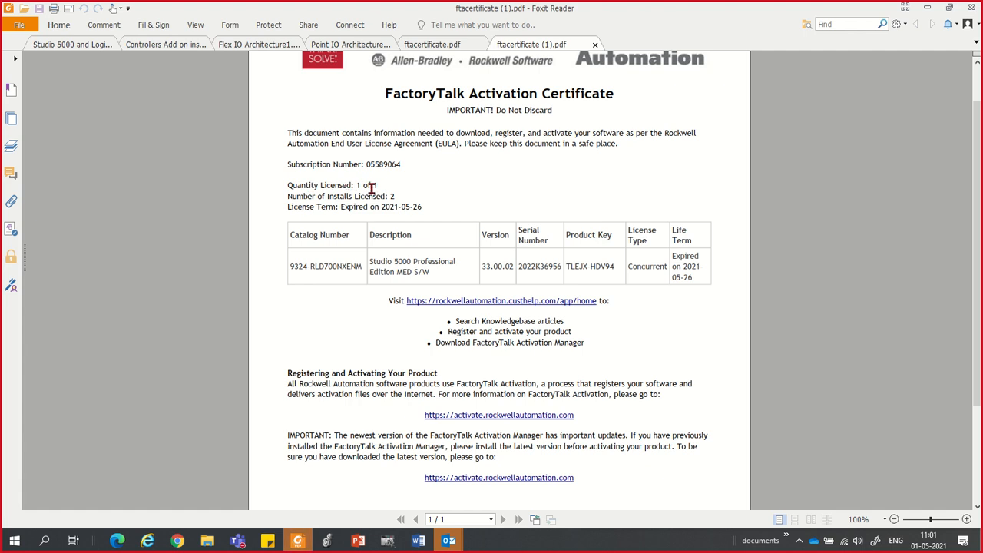
pyautogui.moveTo(396, 195); pyautogui.dragTo(344, 188)
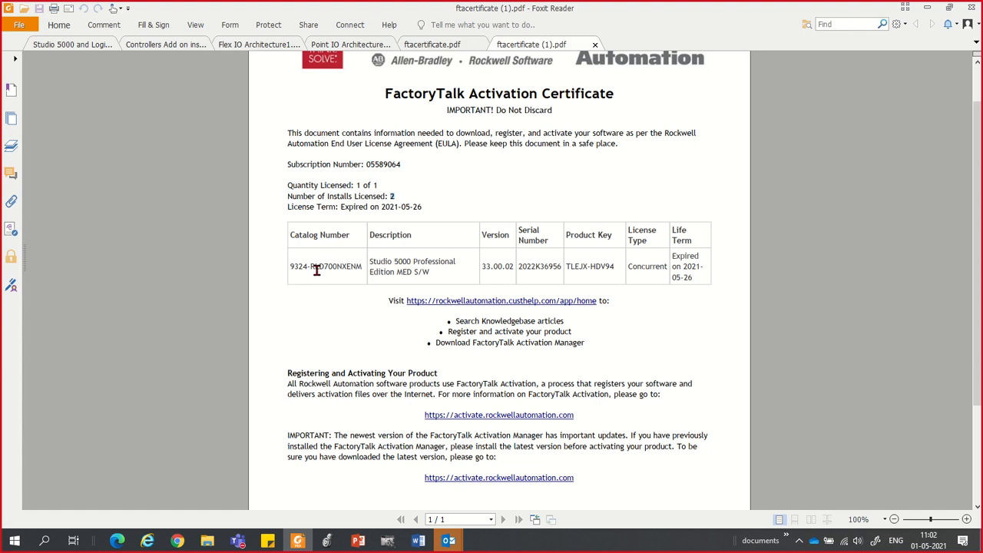
pyautogui.scroll(1, 318, 271)
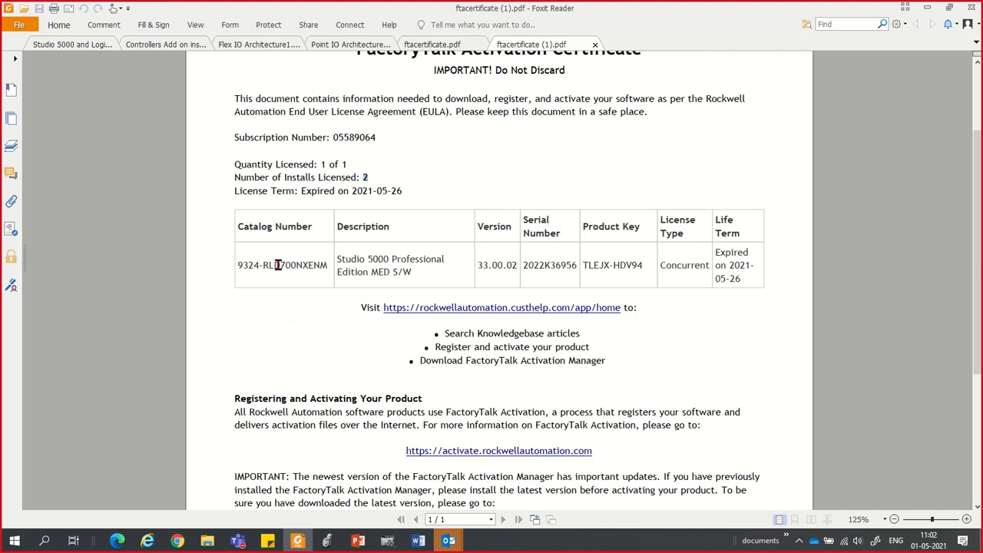
pyautogui.moveTo(279, 265); pyautogui.dragTo(263, 267)
# - Select the Studio 5000 certificate's serial number and product key cells together, then scroll to review them
pyautogui.moveTo(524, 266); pyautogui.dragTo(646, 265)
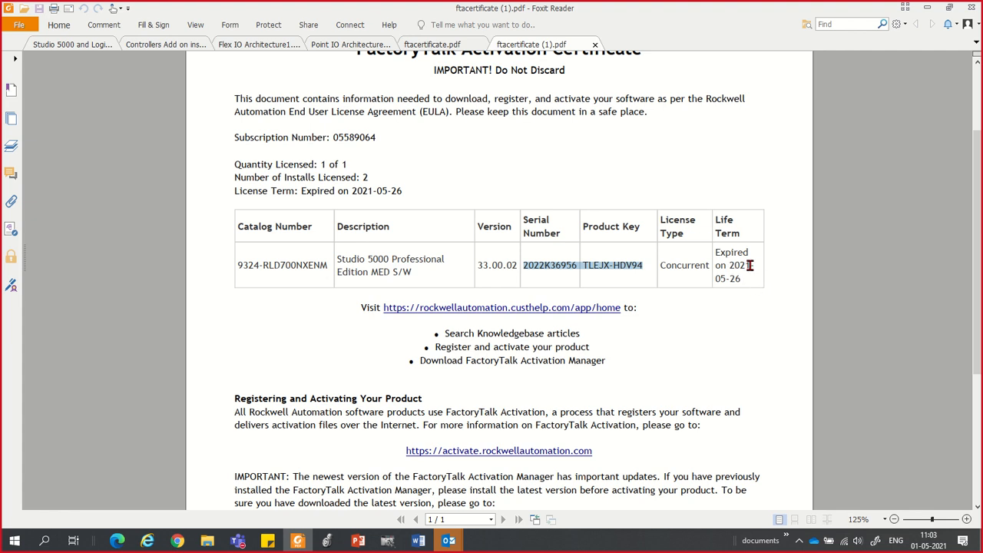
pyautogui.scroll(-2, 545, 336)
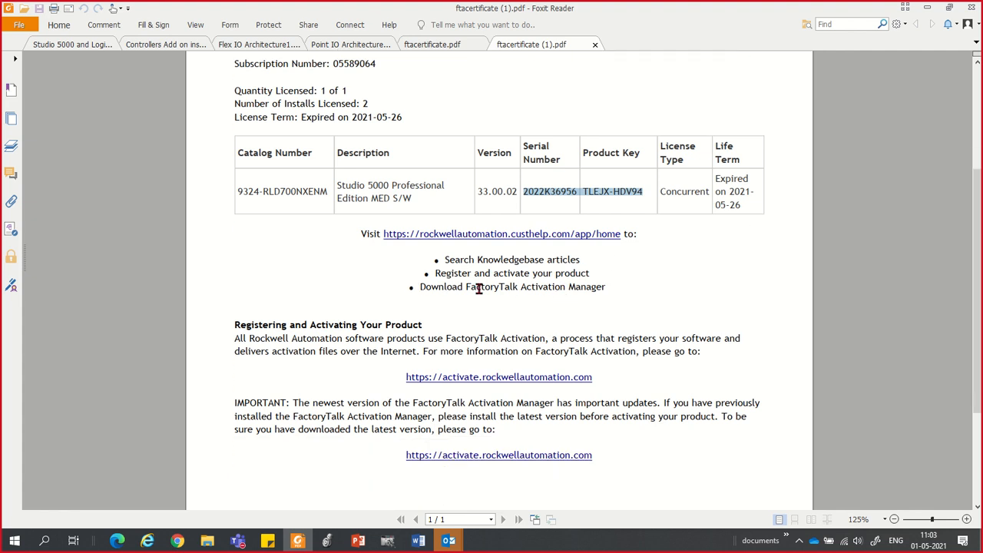
pyautogui.scroll(3, 518, 337)
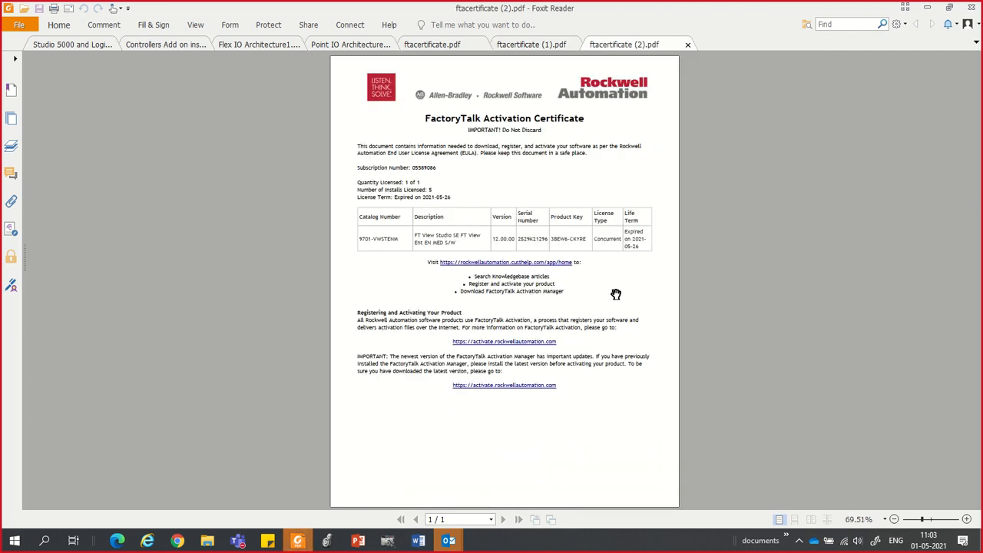
# - Zoom in on the certificates, return to the ftacertificate.pdf tab, and minimise Foxit Reader
pyautogui.keyDown('ctrl'); pyautogui.scroll(3, 611, 289); pyautogui.keyUp('ctrl')
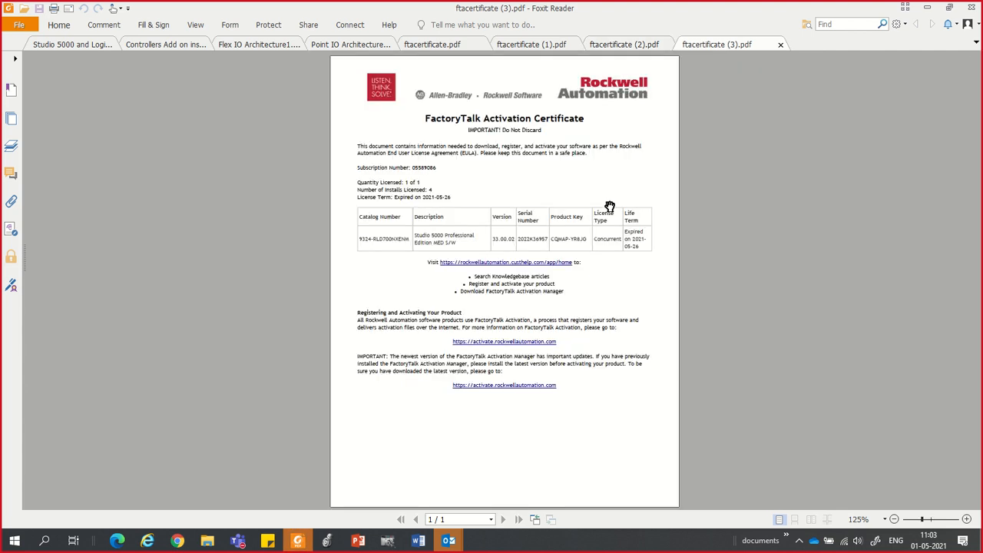
pyautogui.keyDown('ctrl'); pyautogui.scroll(3, 496, 243); pyautogui.keyUp('ctrl')
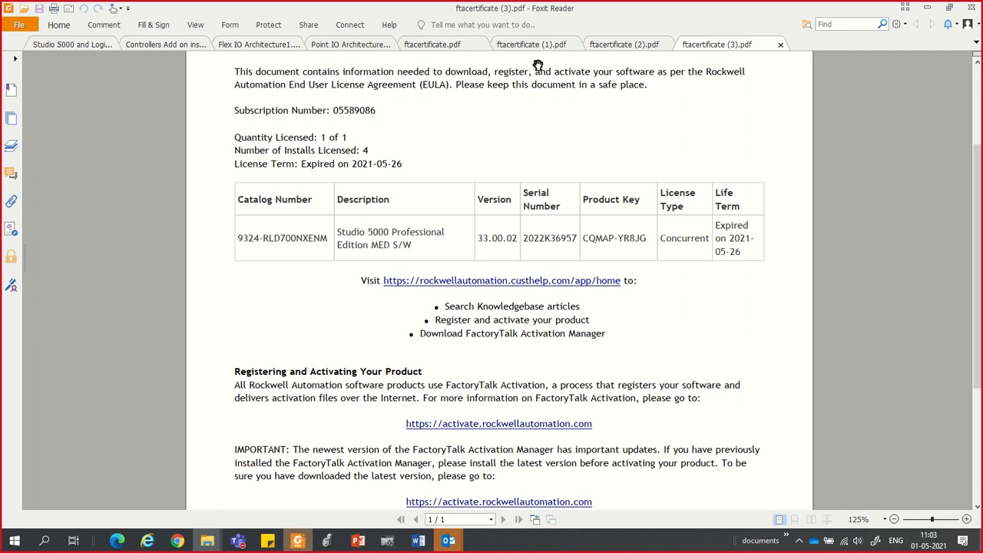
pyautogui.click(433, 43)
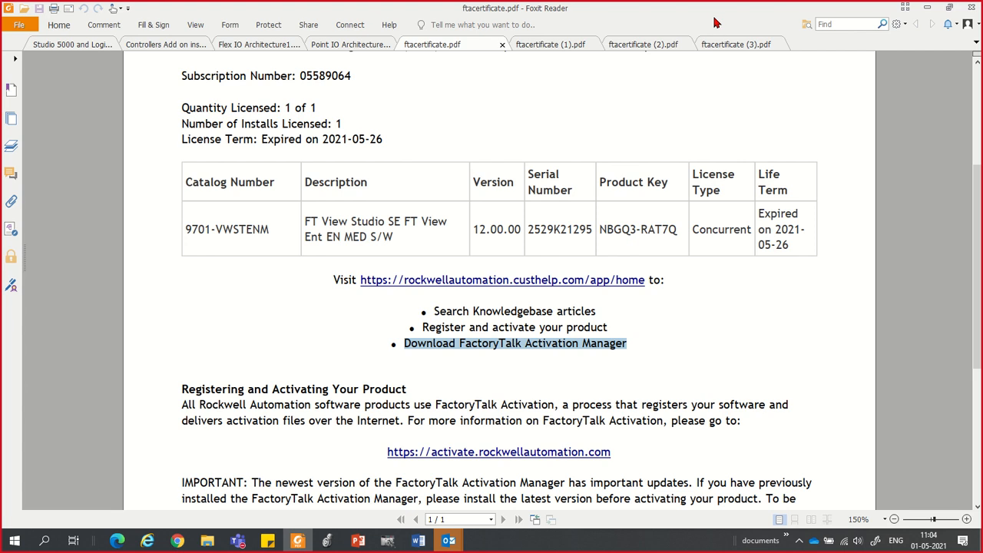
pyautogui.click(926, 9)
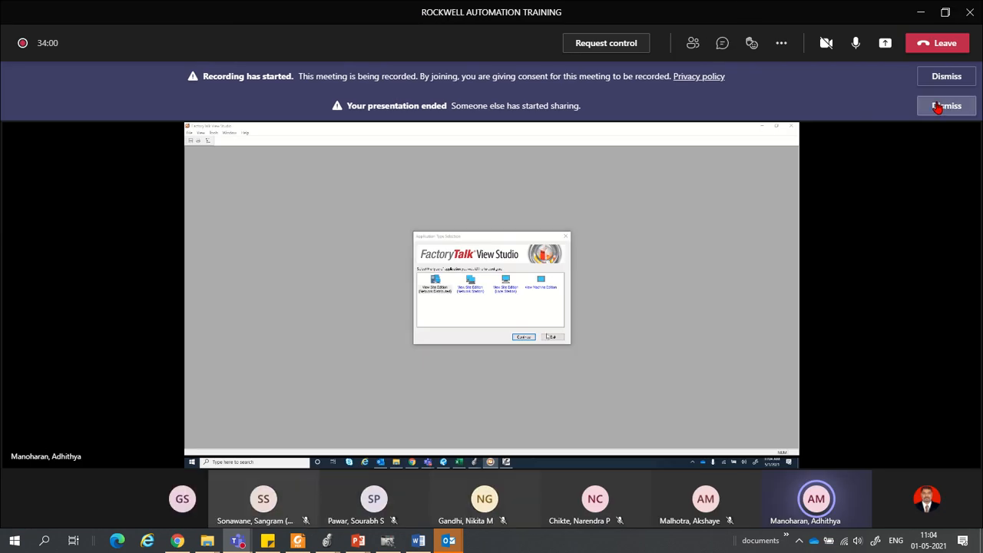
# - Dismiss the presentation-ended and recording notices and show the meeting full screen in Focus view
pyautogui.click(947, 105)
pyautogui.click(946, 76)
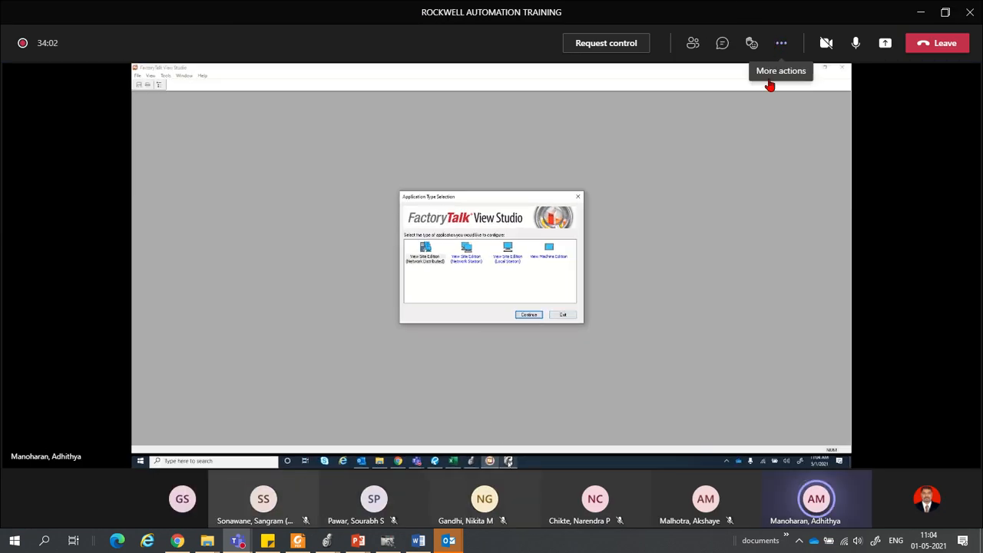
pyautogui.click(781, 43)
pyautogui.click(814, 212)
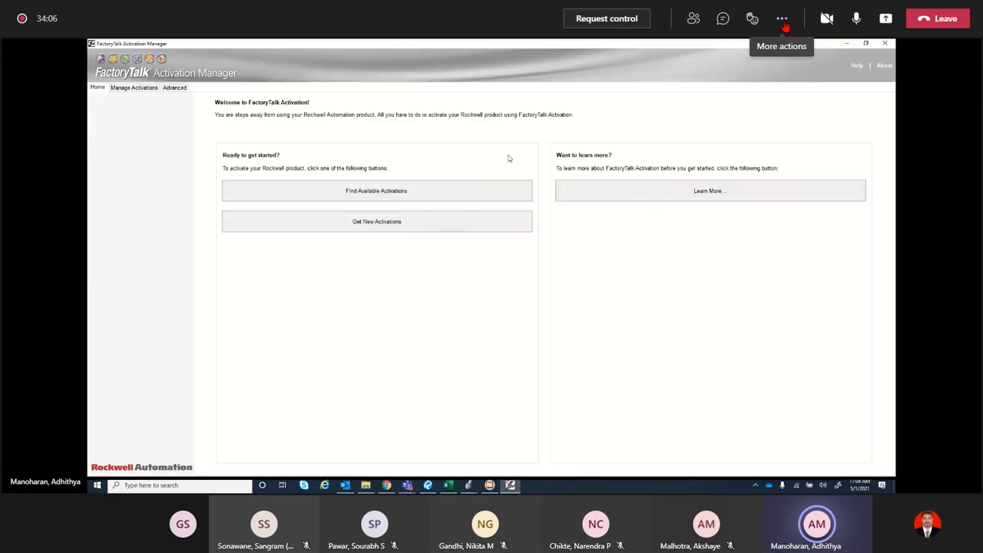
pyautogui.click(782, 22)
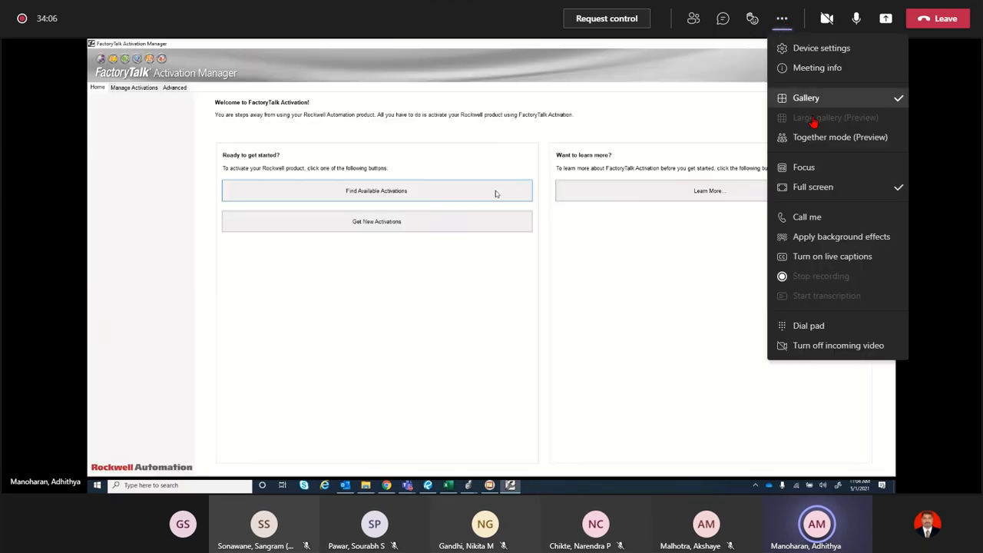
pyautogui.click(836, 173)
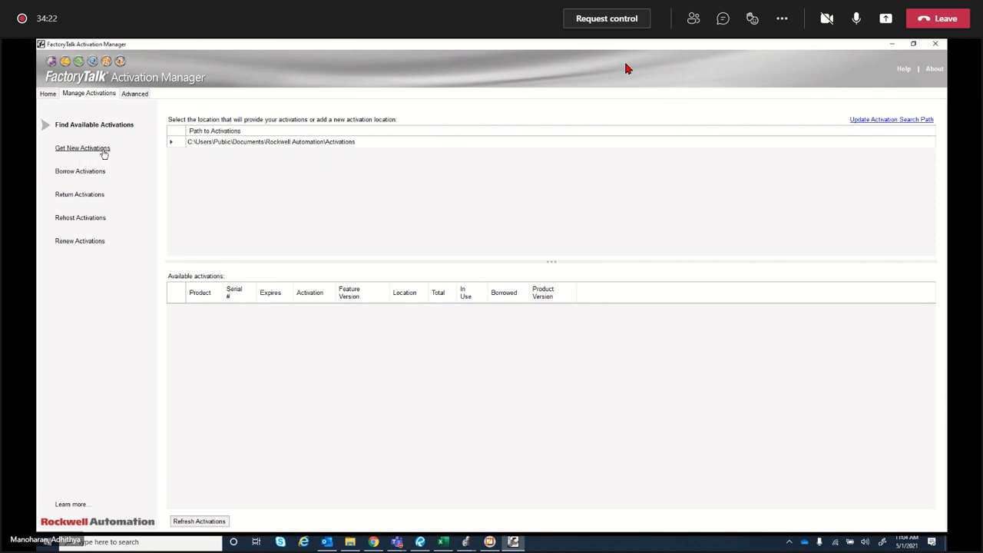
# - Request control of the presenter's shared screen and bring the activation certificate forward
pyautogui.click(609, 25)
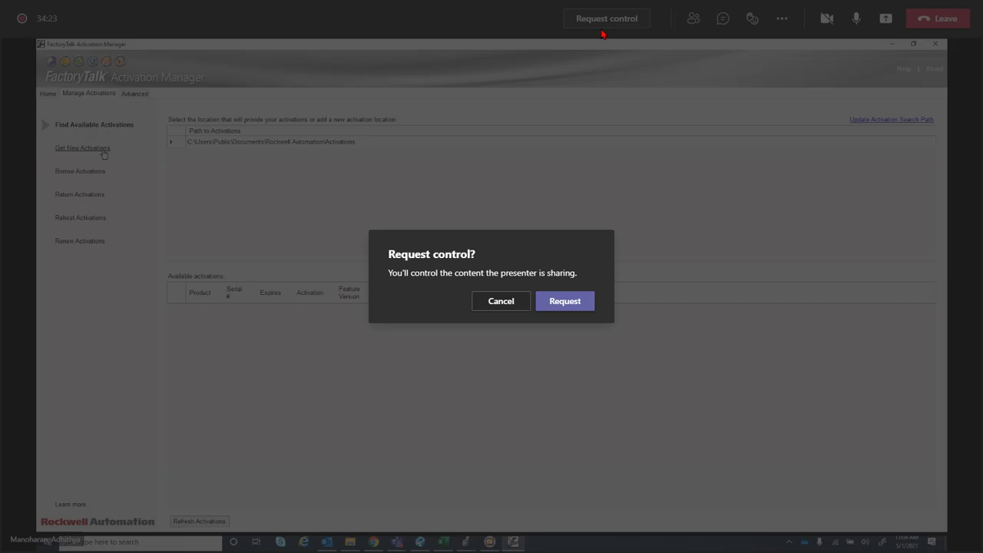
pyautogui.click(561, 301)
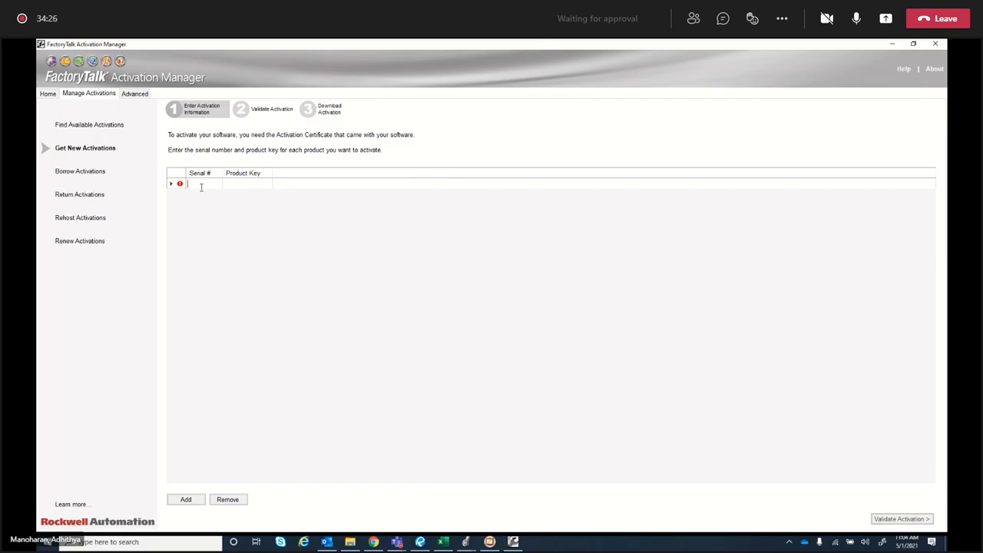
pyautogui.hotkey('alt', 'Tab')
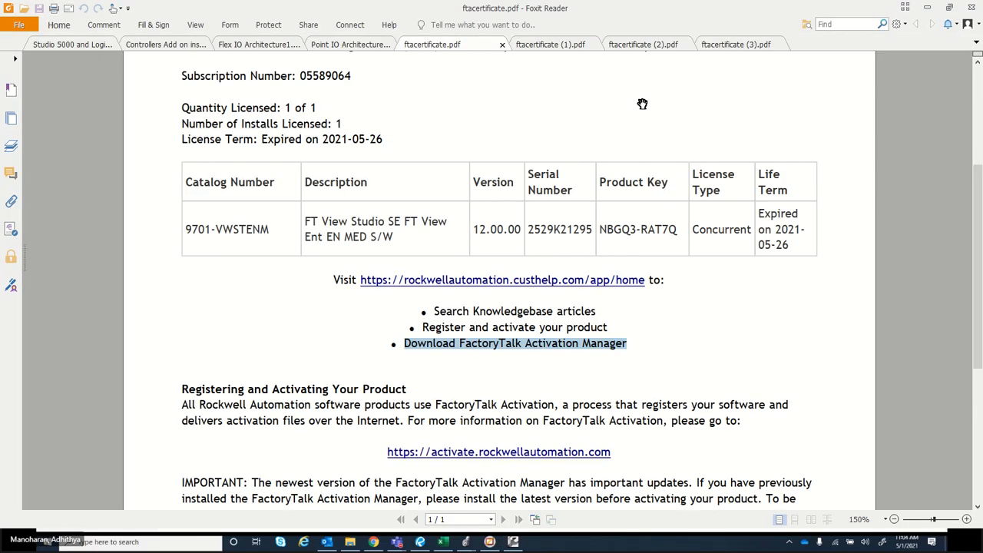
# - Switch from the FT View Studio SE certificate back to the Activation Manager window
pyautogui.hotkey('alt', 'Tab')
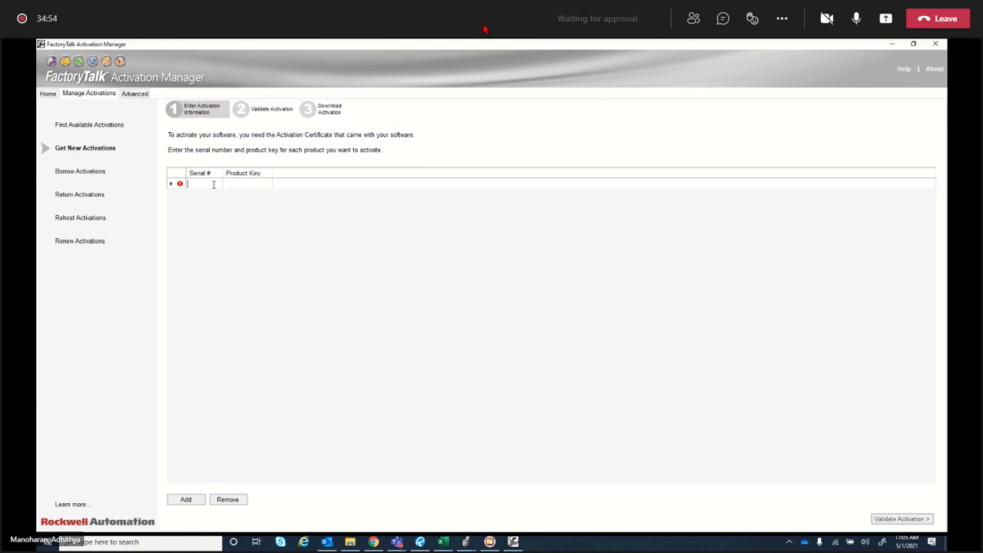
# - Request screen control, clear the control-refused notice, and validate the entered serial number and product key
pyautogui.click(578, 25)
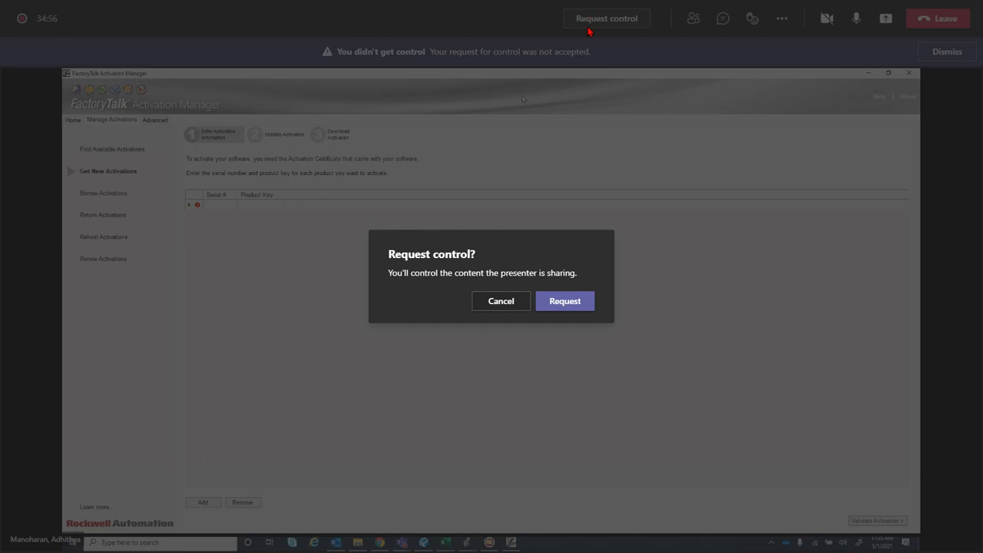
pyautogui.click(559, 300)
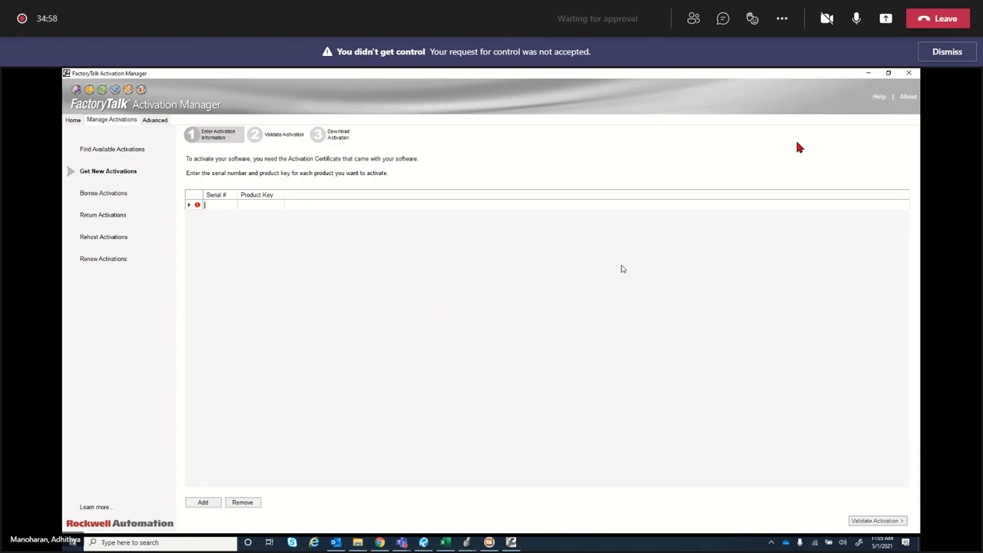
pyautogui.click(956, 57)
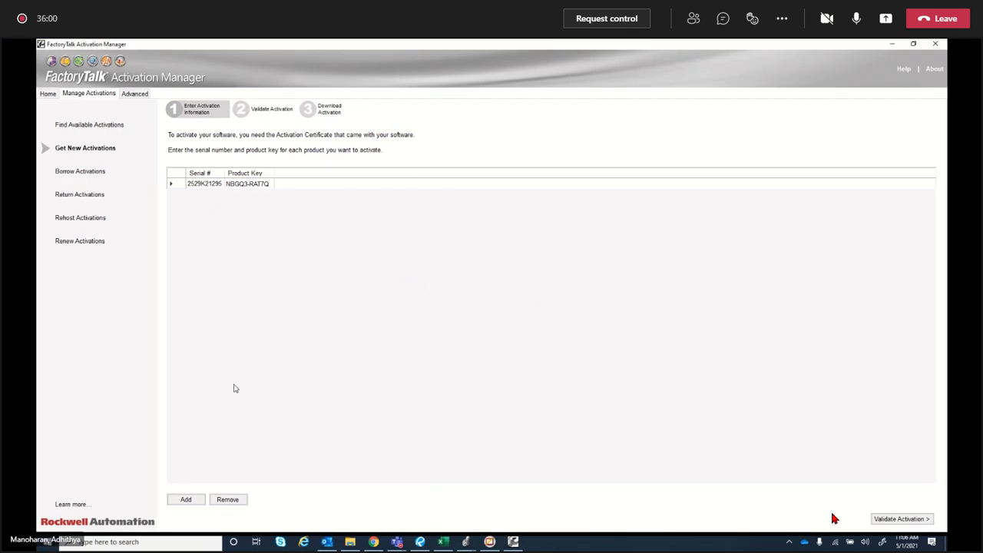
pyautogui.click(900, 519)
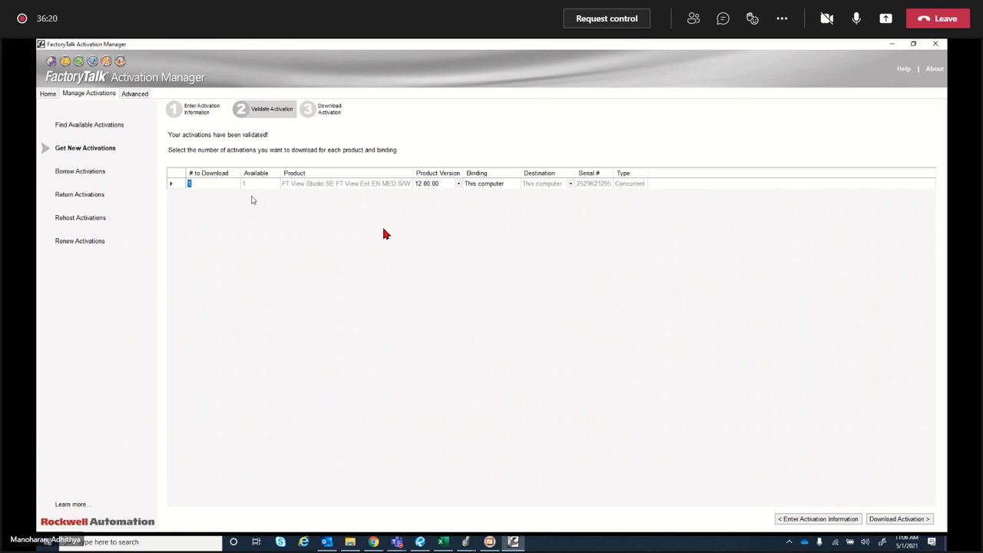
# - Confirm FT View Studio SE version 12.00.00 with This computer binding and start its download
pyautogui.click(459, 185)
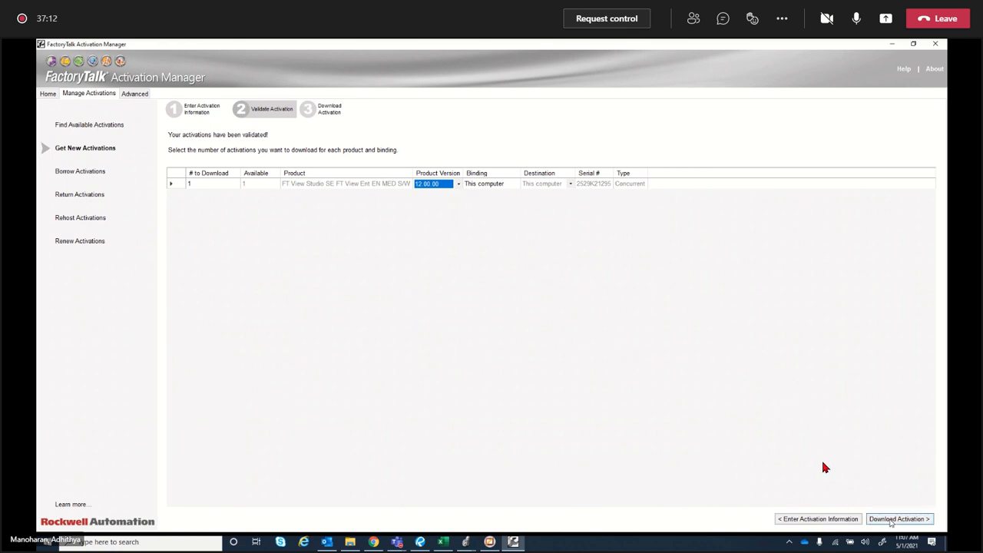
pyautogui.click(900, 519)
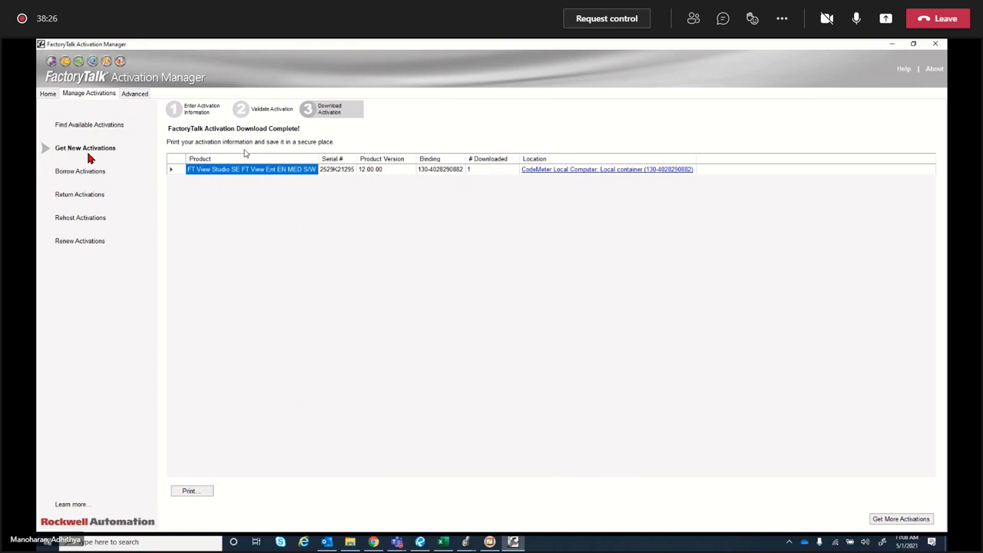
# - After the download completes, begin another activation on a fresh Get New Activations page
pyautogui.click(881, 522)
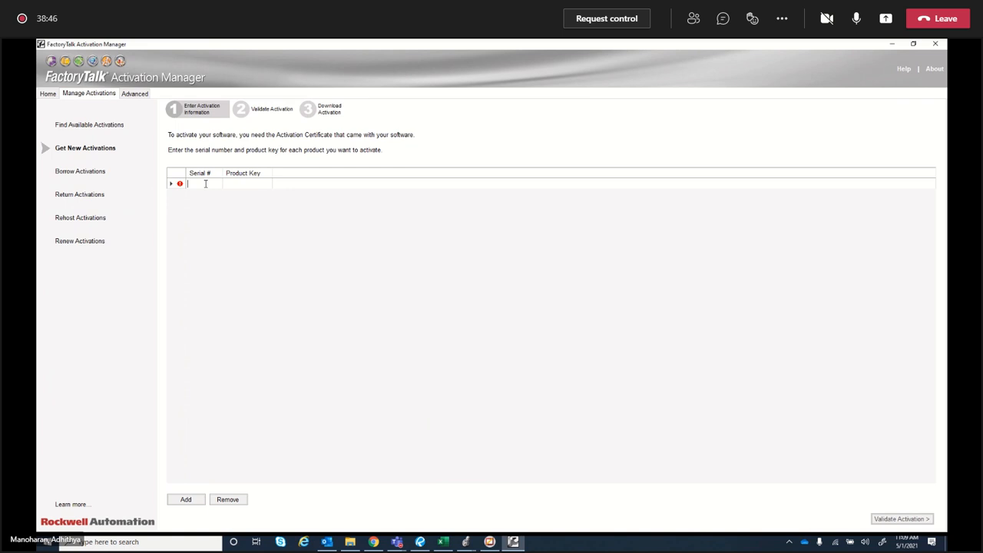
# - Enter the next certificate's serial number and product key, replacing the mistyped letter in the key
pyautogui.click(245, 184)
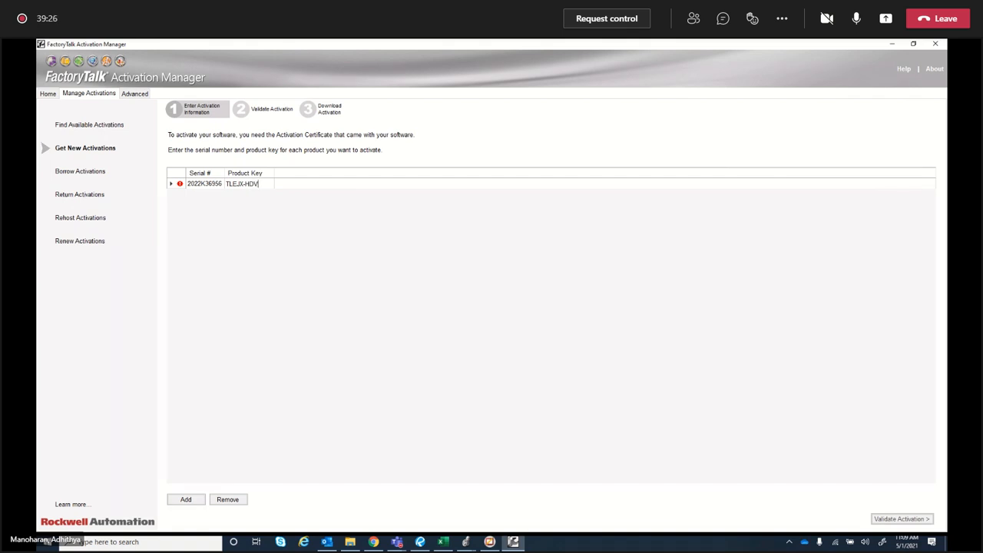
pyautogui.click(249, 183)
pyautogui.press('Delete')
pyautogui.write('D')
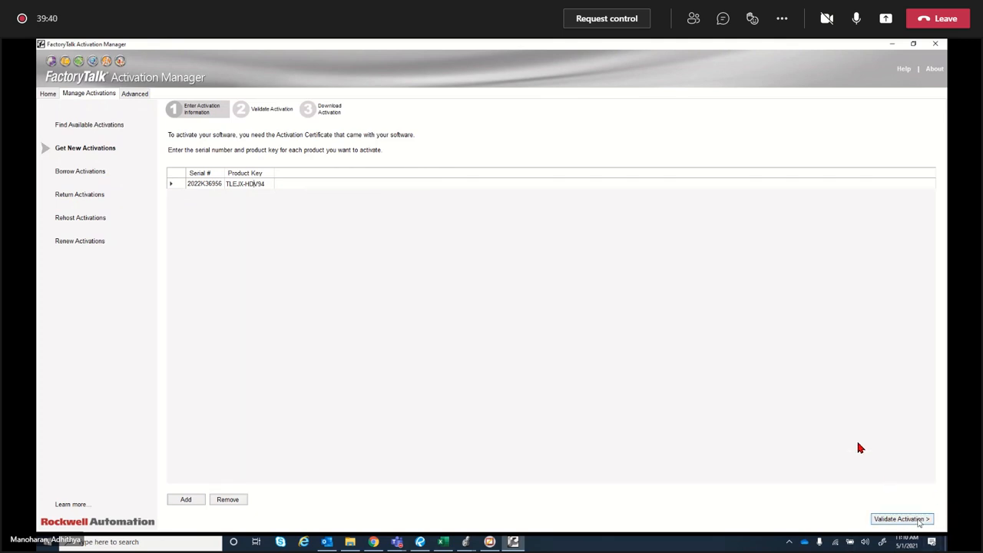
# - Validate the Studio 5000 activation, keep quantity 1, version 33.00.02 and This computer binding, then download it
pyautogui.click(919, 519)
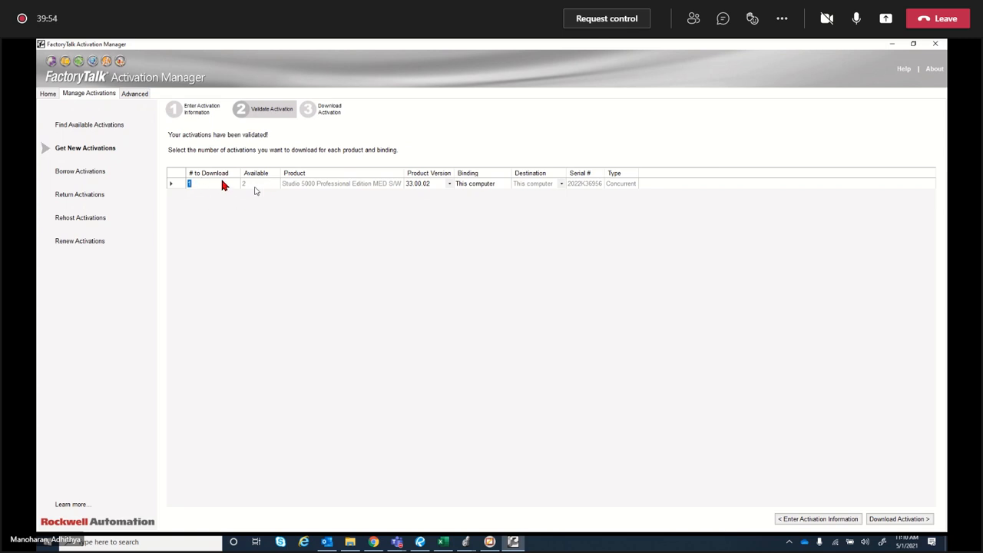
pyautogui.press('Tab')
pyautogui.click(450, 185)
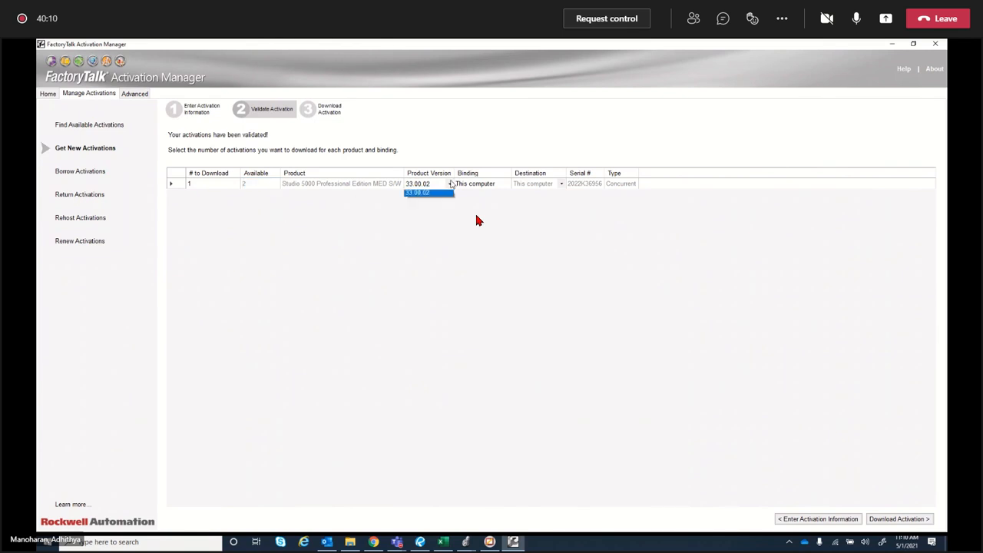
pyautogui.click(437, 195)
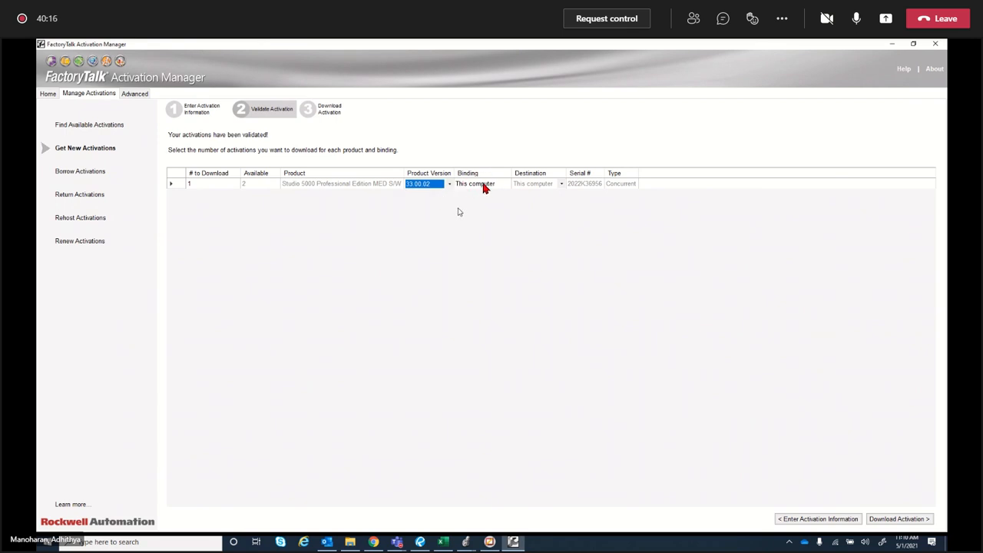
pyautogui.click(503, 186)
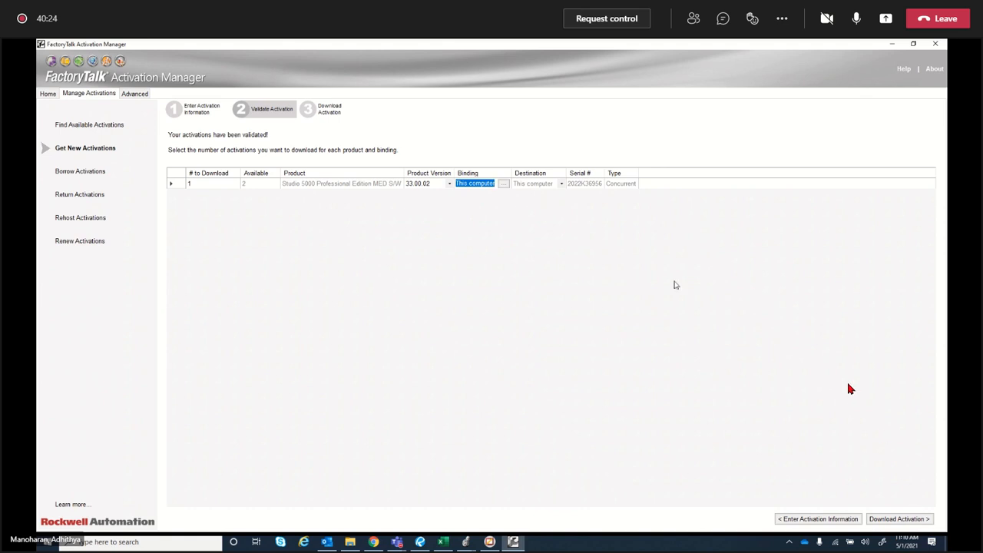
pyautogui.click(898, 519)
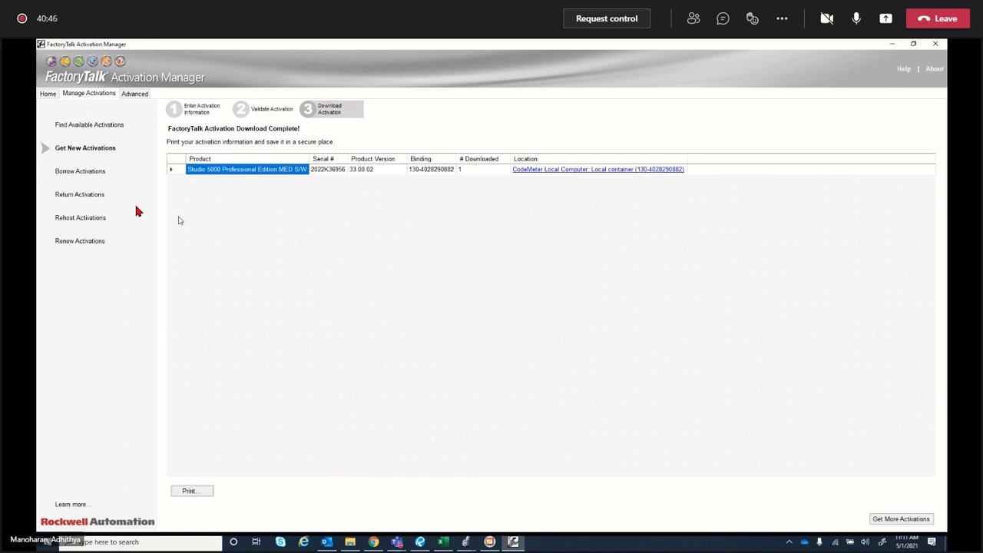
# - Go to Find Available Activations under Manage Activations to see this computer's activations
pyautogui.click(98, 126)
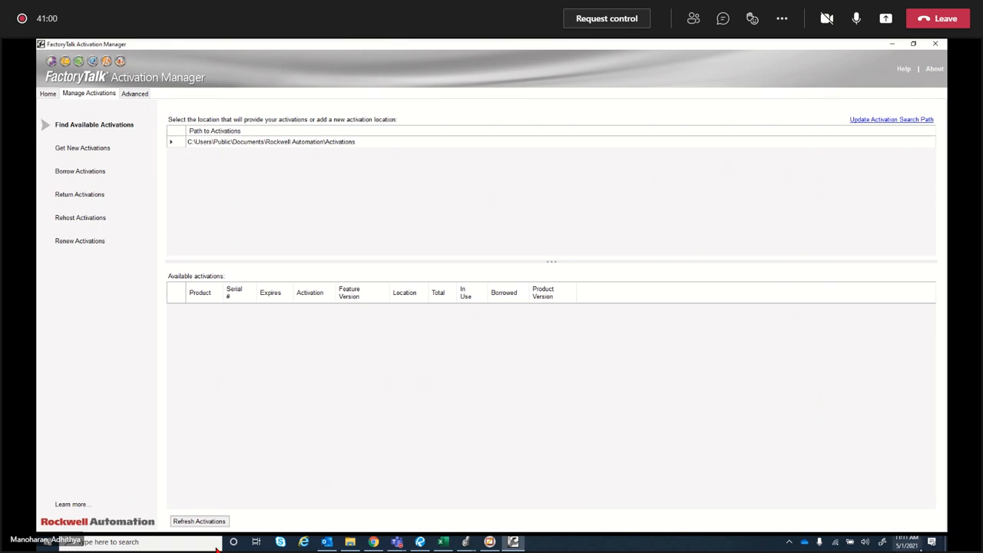
# - Refresh the available activations list on the Find Available Activations page
pyautogui.click(208, 520)
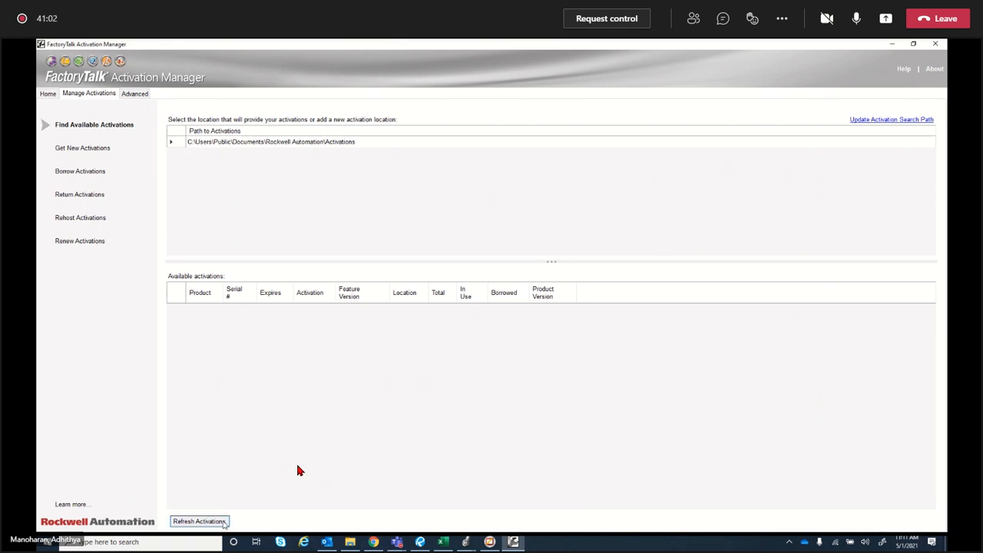